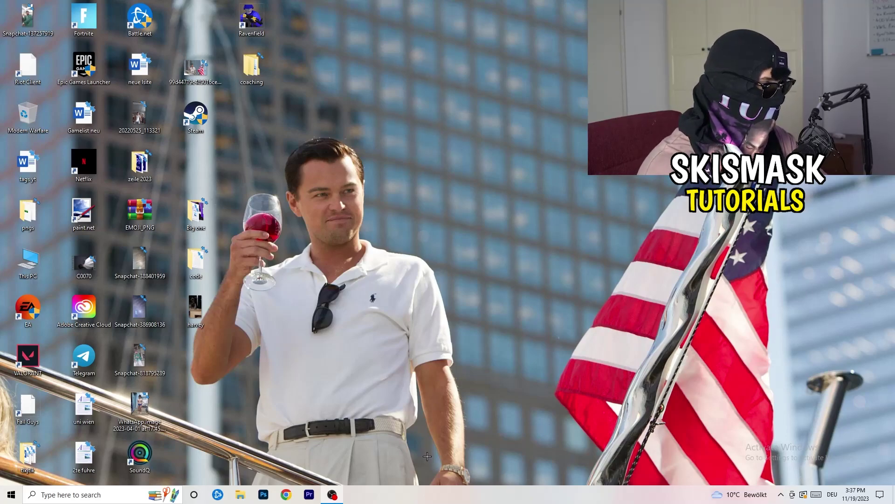
- Open Task Manager and view the available actions for the Antimalware Service Executable background process
right_click(440, 495)
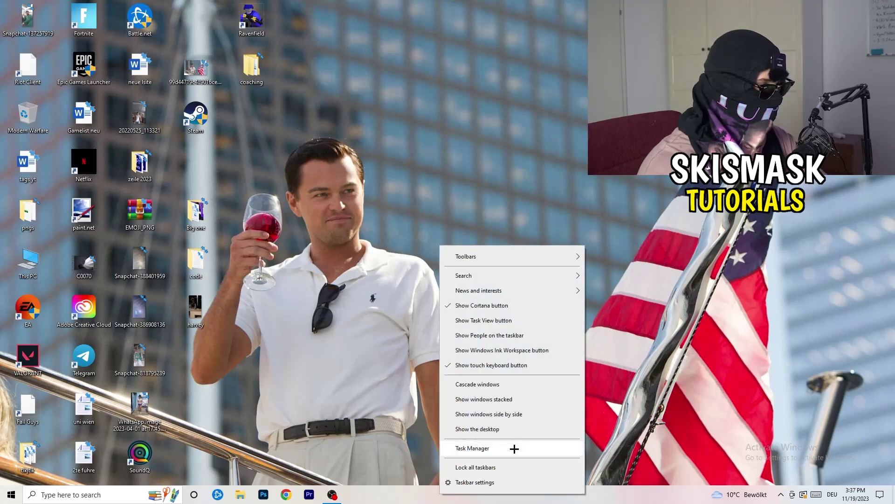
left_click(474, 447)
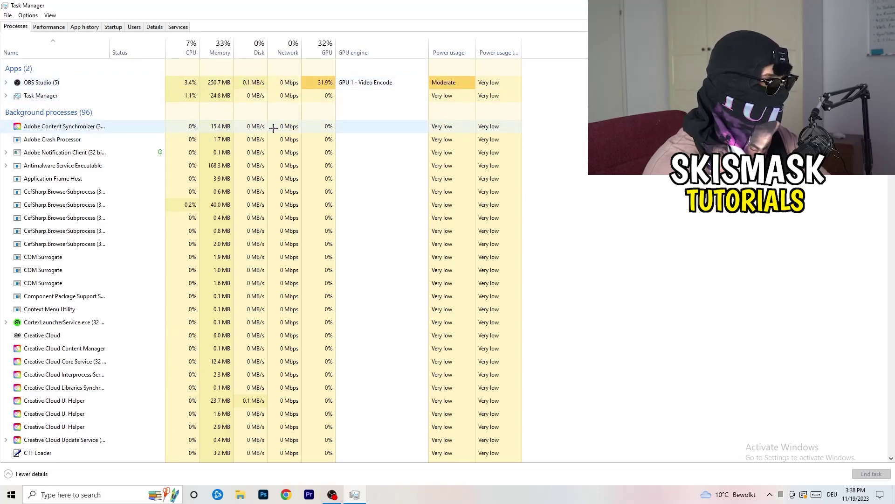
right_click(210, 166)
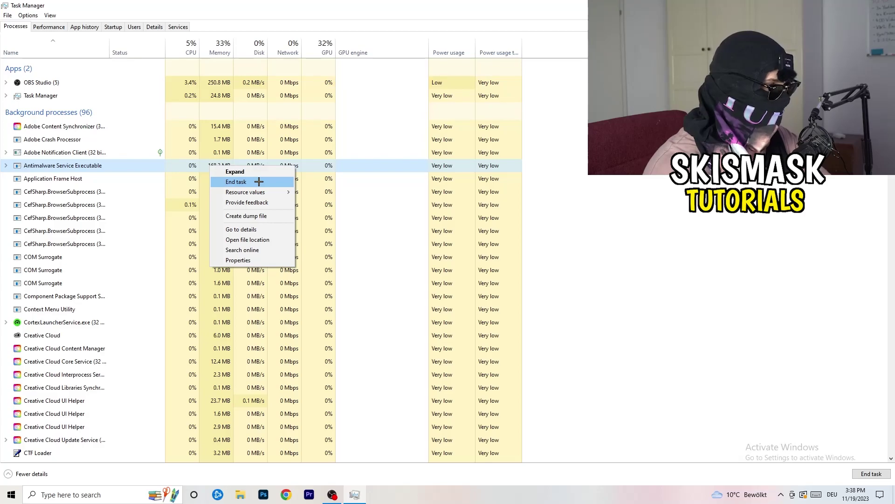
left_click(607, 79)
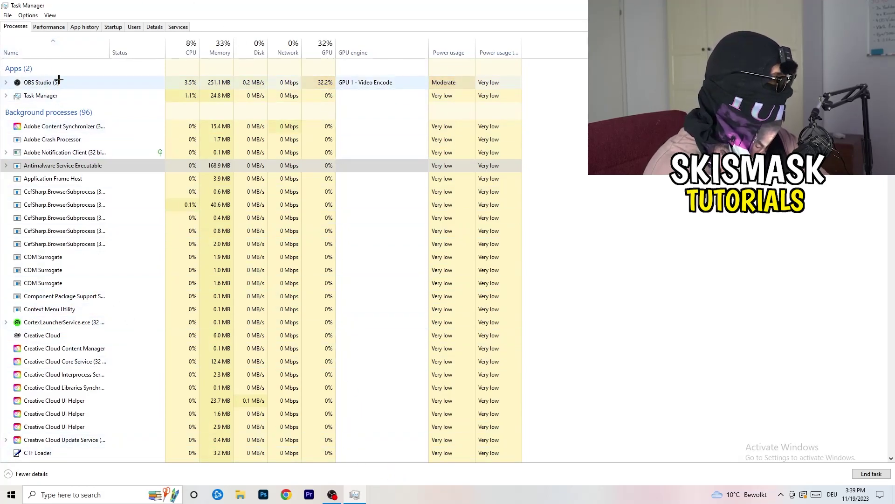
- Review the startup apps and the enable or disable options for Dropbox, EA and File Association Helper
left_click(115, 28)
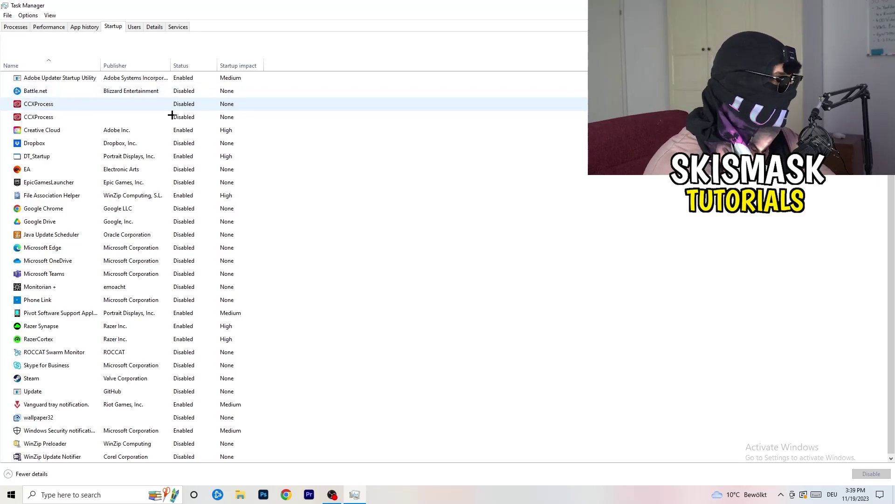
right_click(187, 142)
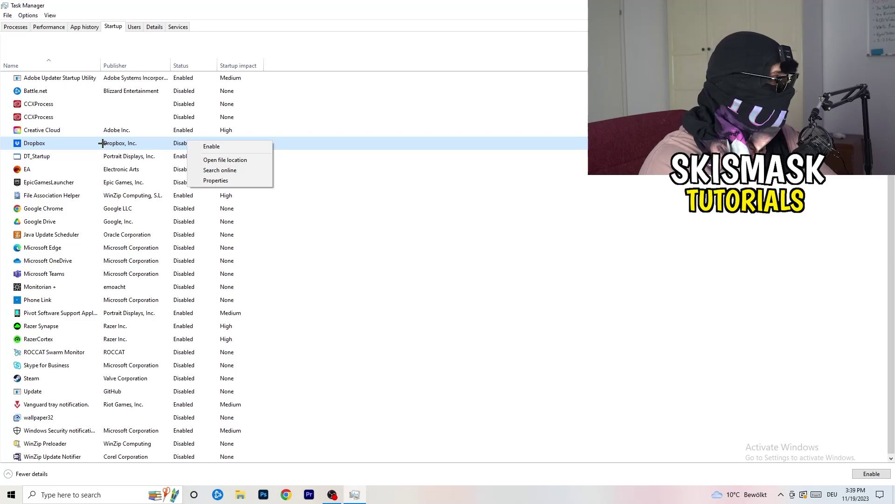
left_click(86, 174)
right_click(89, 172)
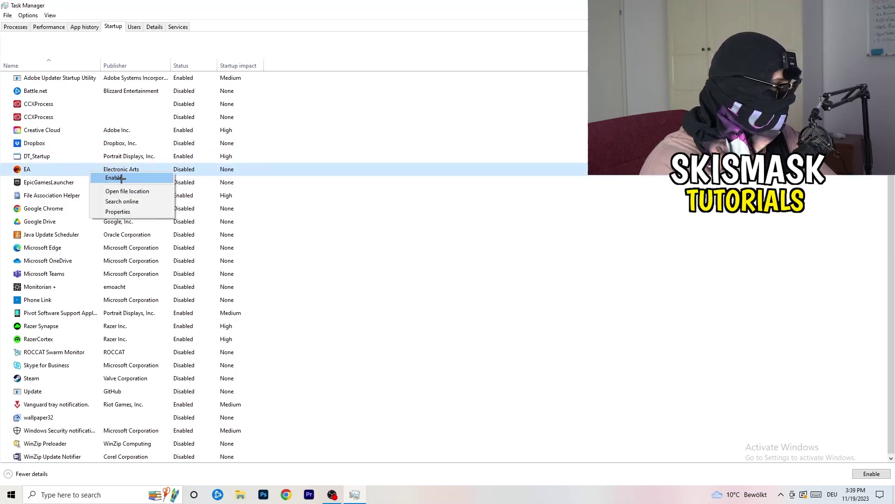
left_click(596, 243)
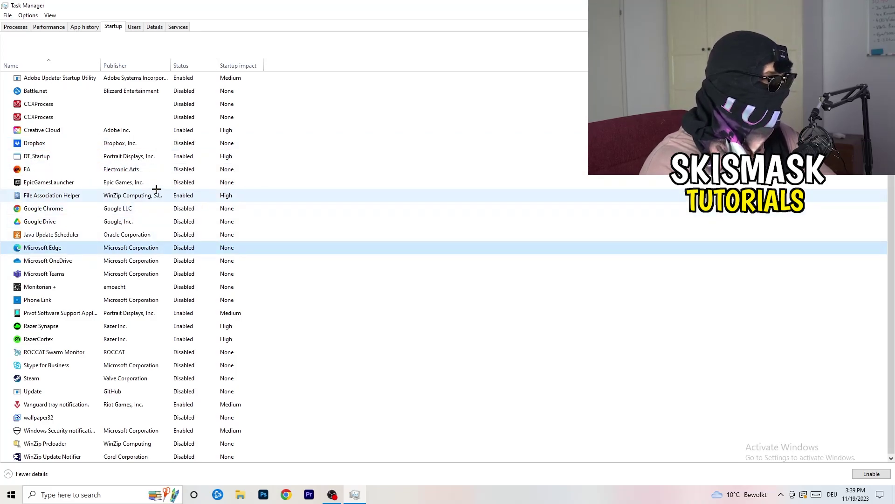
right_click(184, 197)
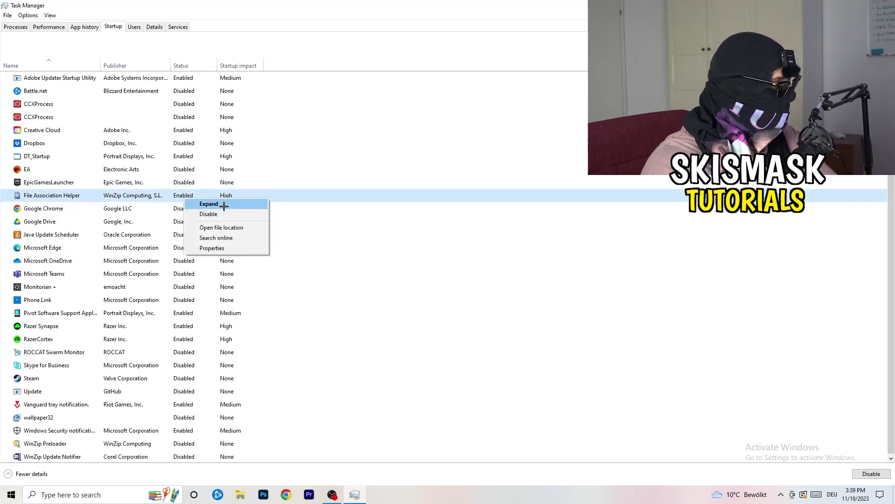
left_click(402, 234)
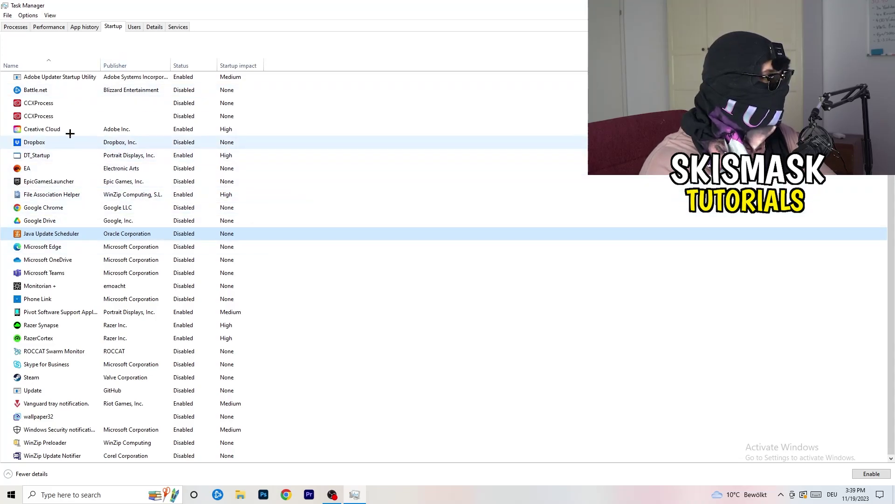
- Examine the priority options of the Dropbox crash handler among the detailed processes and close Task Manager
left_click(51, 28)
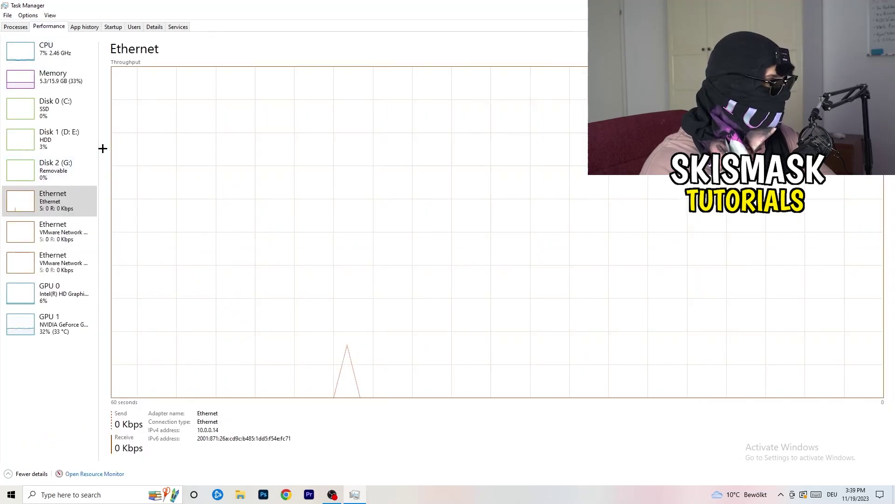
left_click(154, 27)
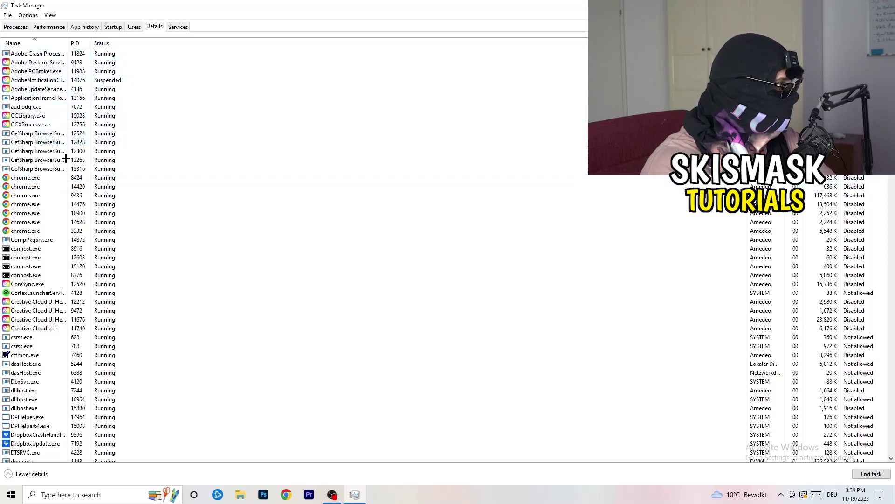
scroll(200, 244, "down", 6)
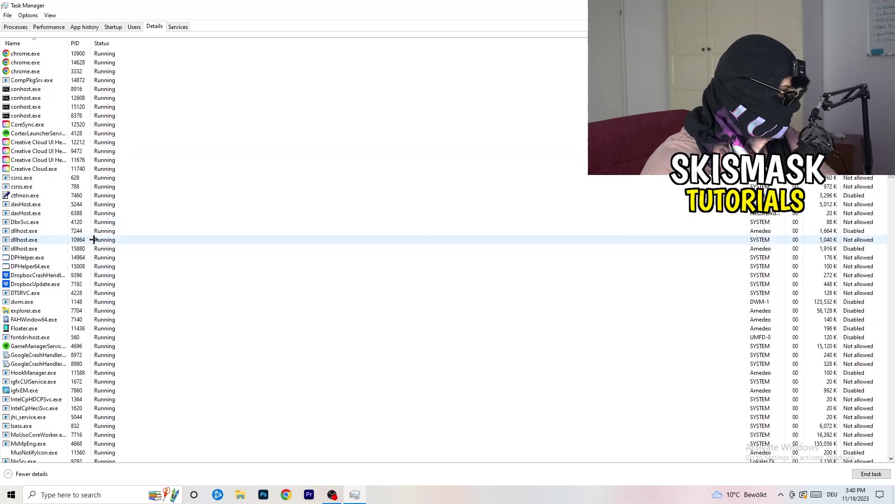
right_click(37, 277)
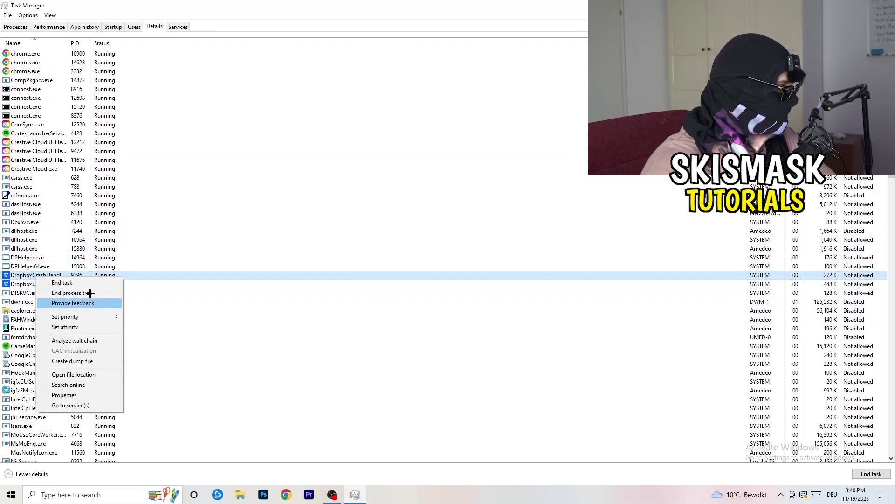
right_click(74, 275)
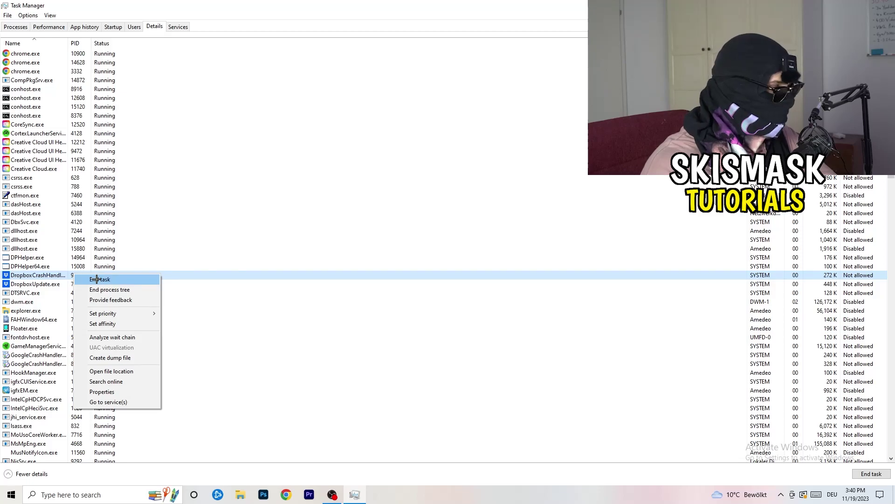
right_click(67, 274)
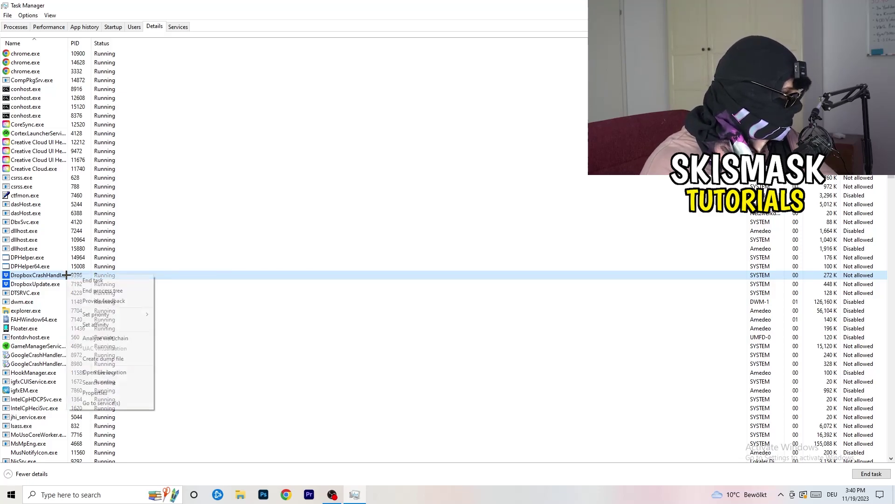
mouse_move(110, 316)
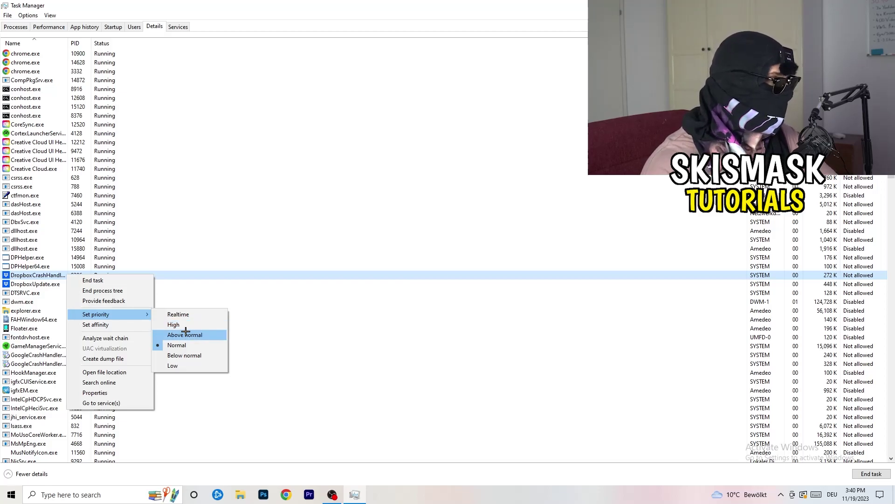
left_click(446, 8)
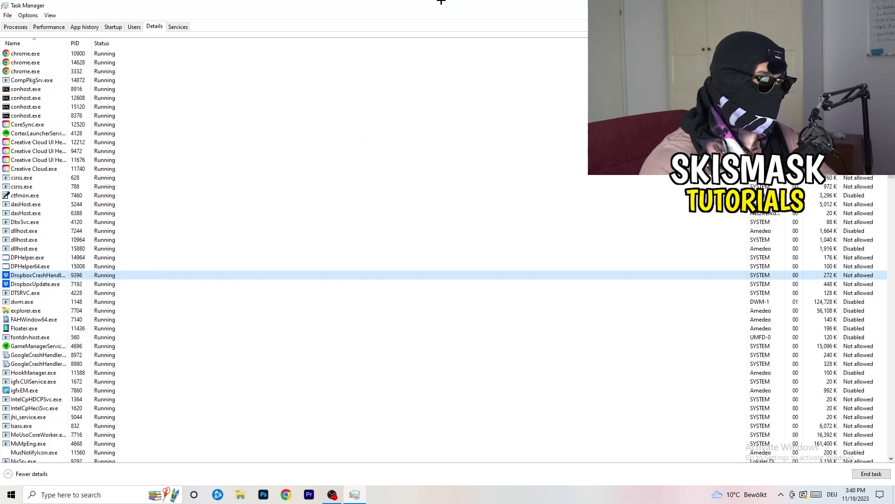
key("alt+F4")
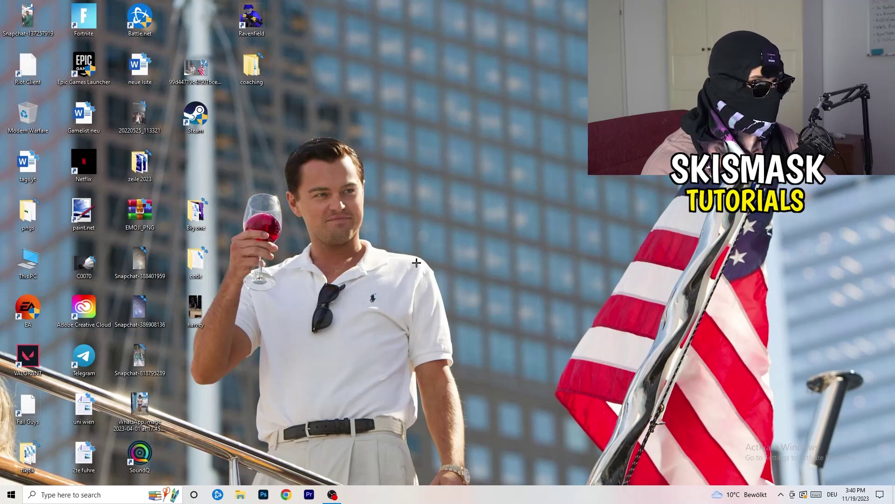
- Open the Windows Settings app and go to the System display settings
key("super")
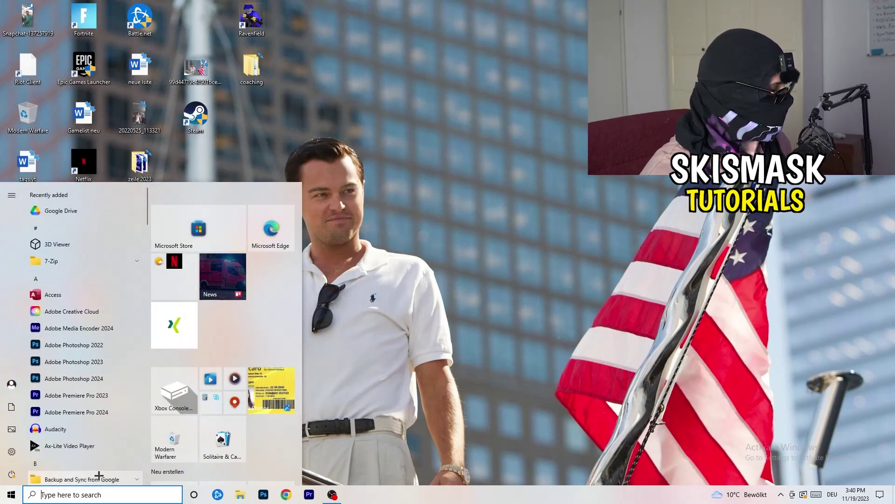
type("sett")
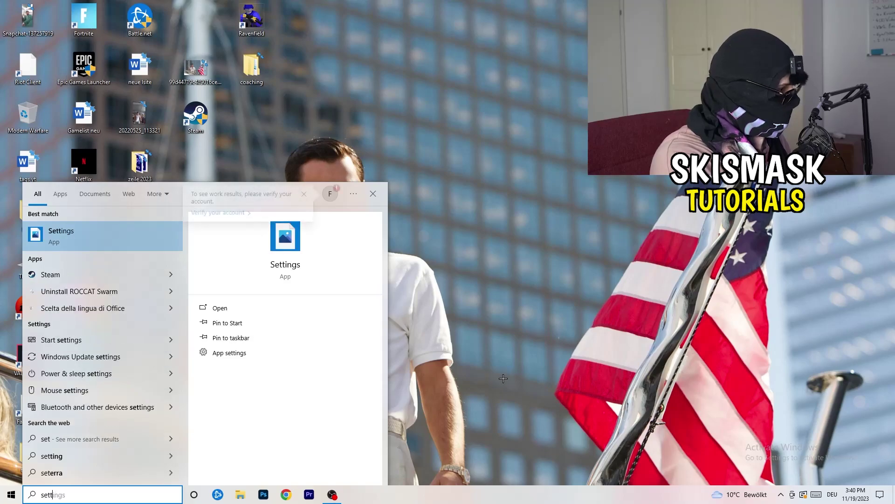
key("Return")
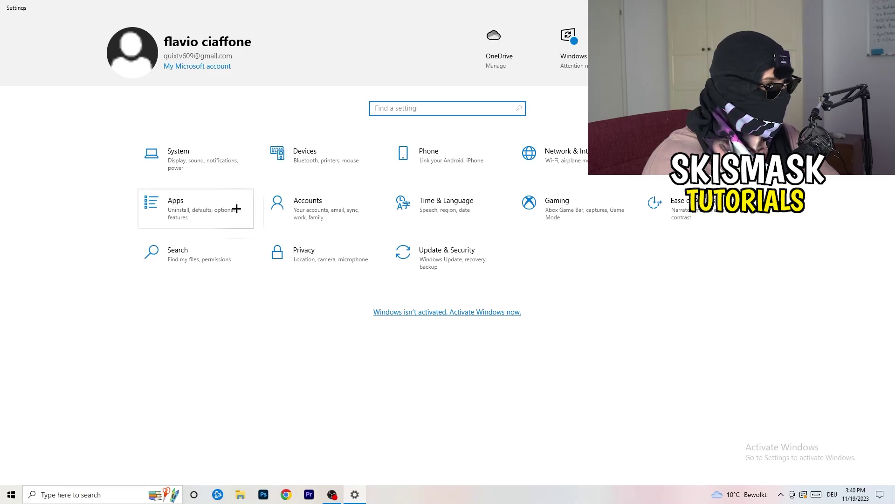
left_click(203, 166)
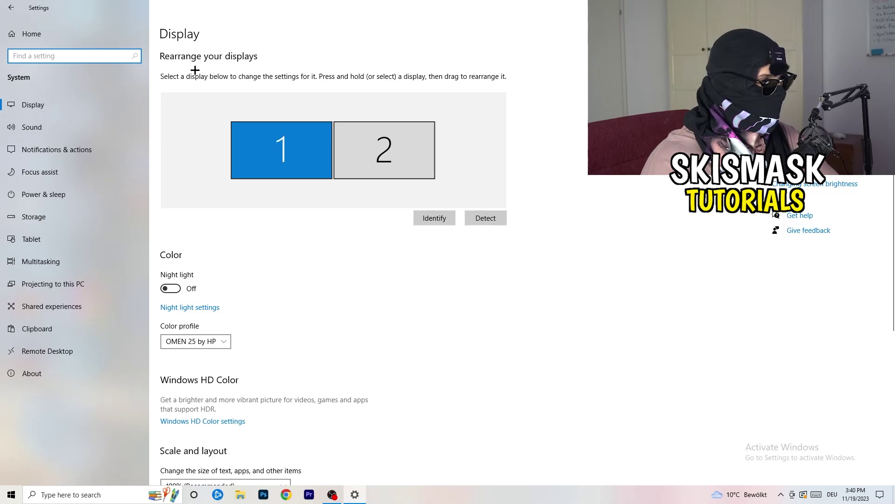
left_click(214, 33)
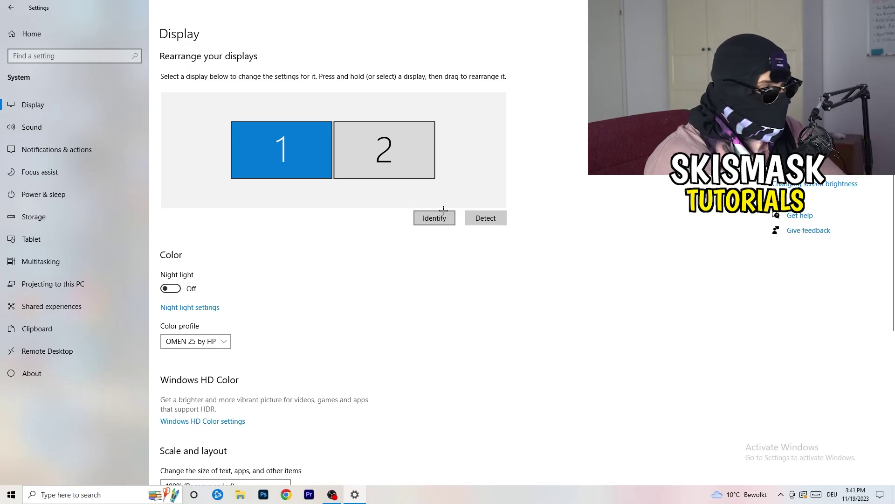
- Review the available scaling percentages and display resolutions for display 1 without changing them
scroll(317, 256, "down", 4)
scroll(317, 256, "up", 4)
scroll(317, 256, "down", 4)
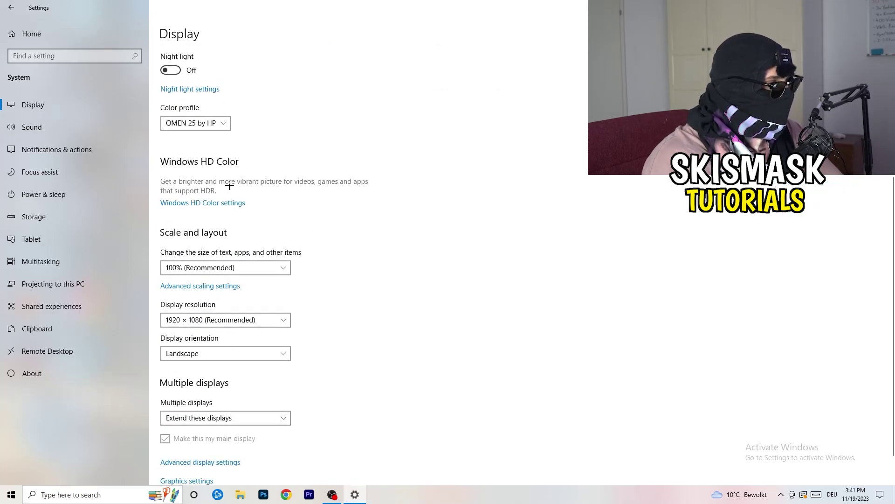
left_click(277, 264)
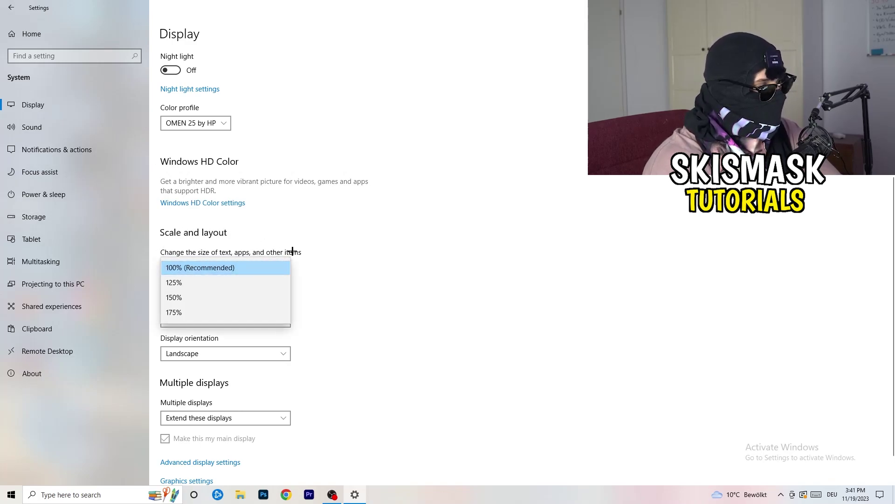
left_click(317, 254)
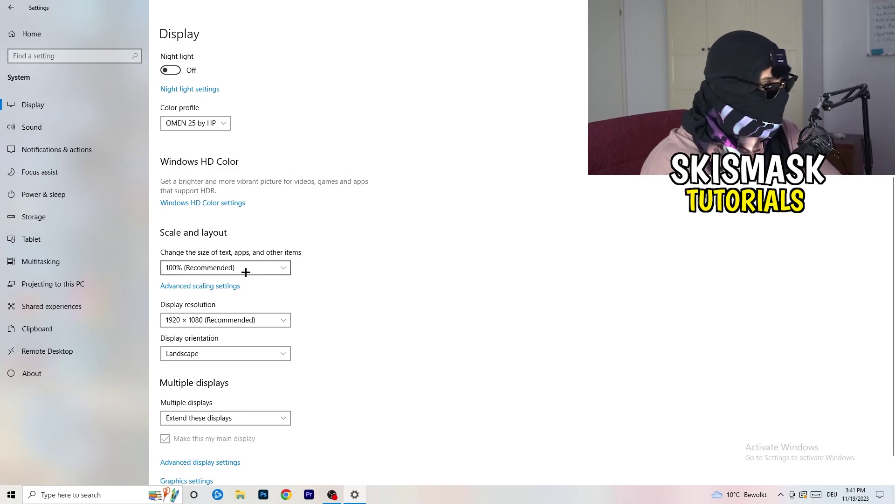
scroll(246, 272, "down", 1)
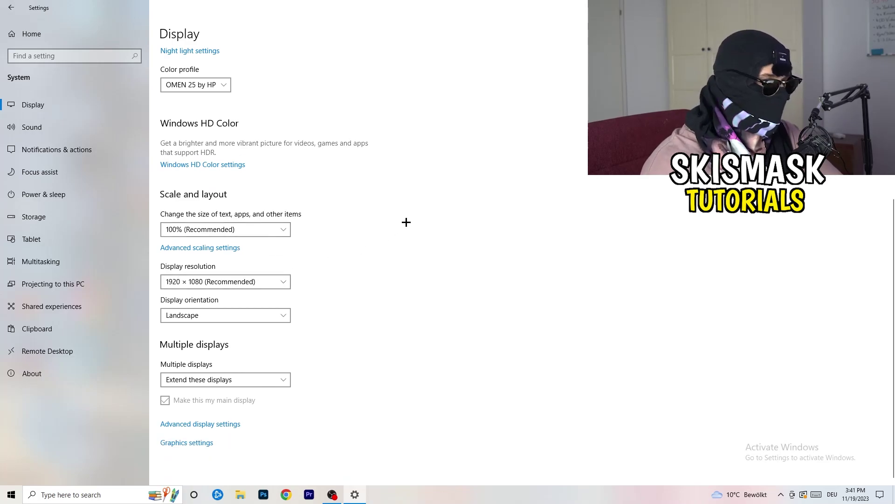
key("Return")
key("Escape")
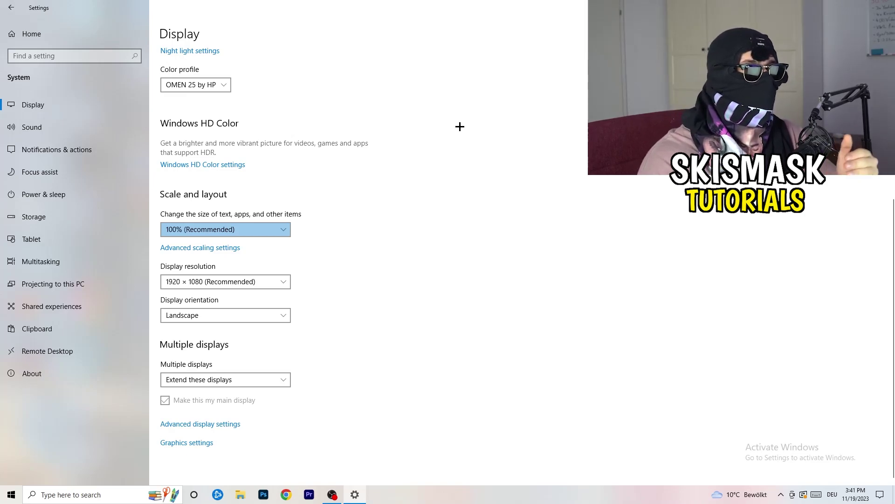
left_click(282, 280)
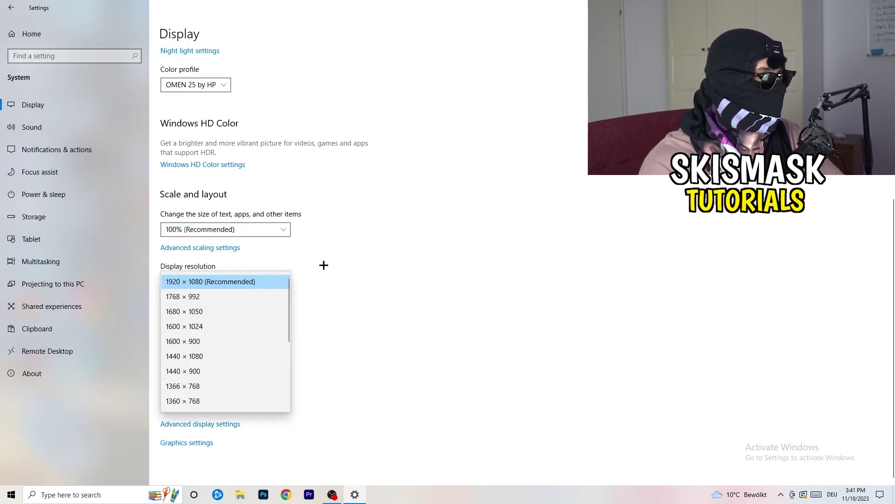
left_click(324, 265)
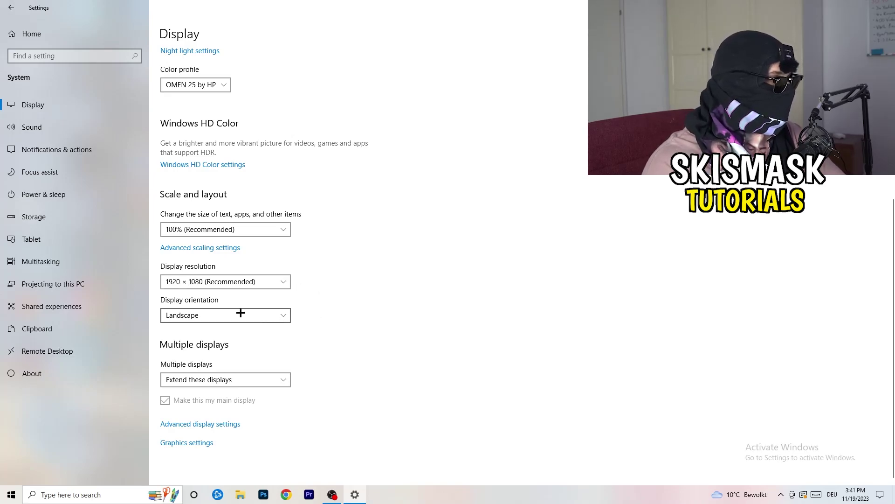
- Open the Storage Sense configuration from the storage settings and have it run every week
left_click(63, 214)
scroll(386, 300, "down", 2)
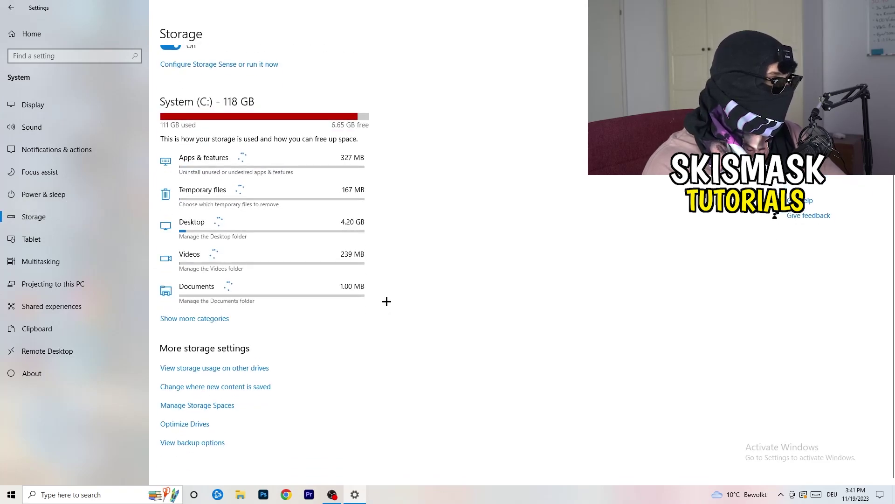
scroll(425, 286, "up", 2)
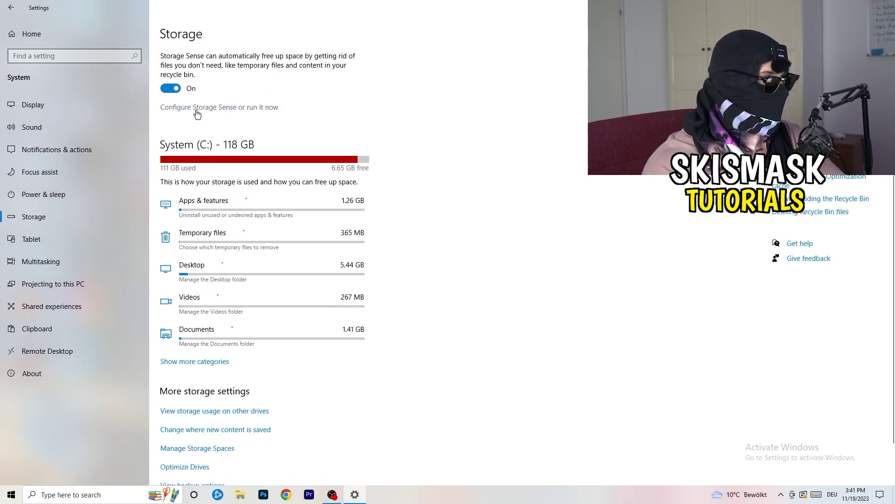
left_click(196, 110)
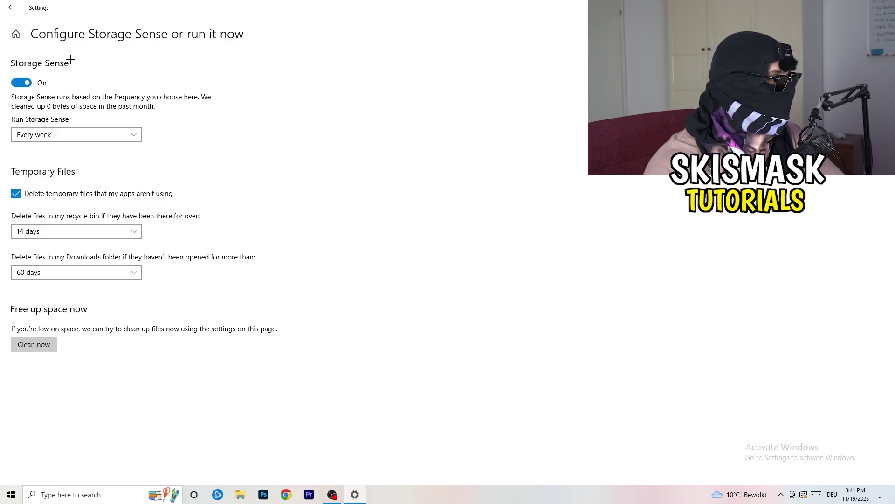
left_click(46, 134)
left_click(42, 135)
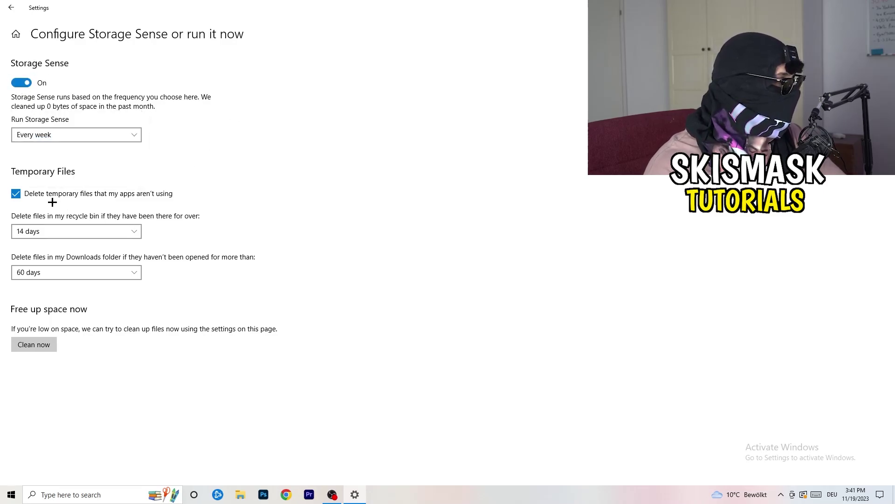
- Turn off the deletion of temporary files that apps aren't using, keep the recycle bin period at 14 days, and return to the storage settings
left_click(74, 196)
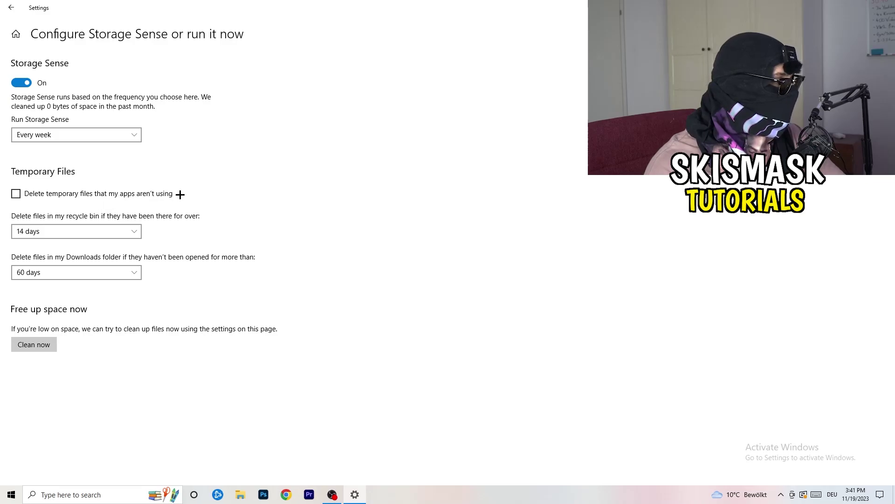
left_click(56, 230)
left_click(61, 231)
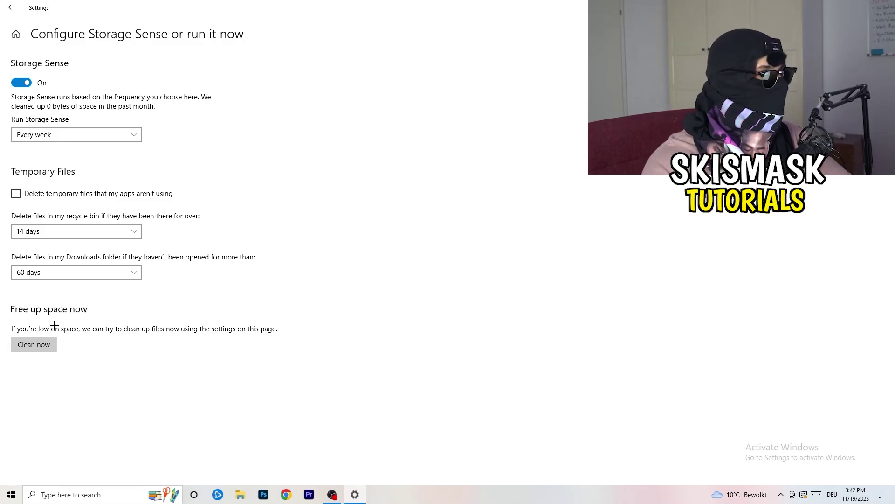
left_click(1, 13)
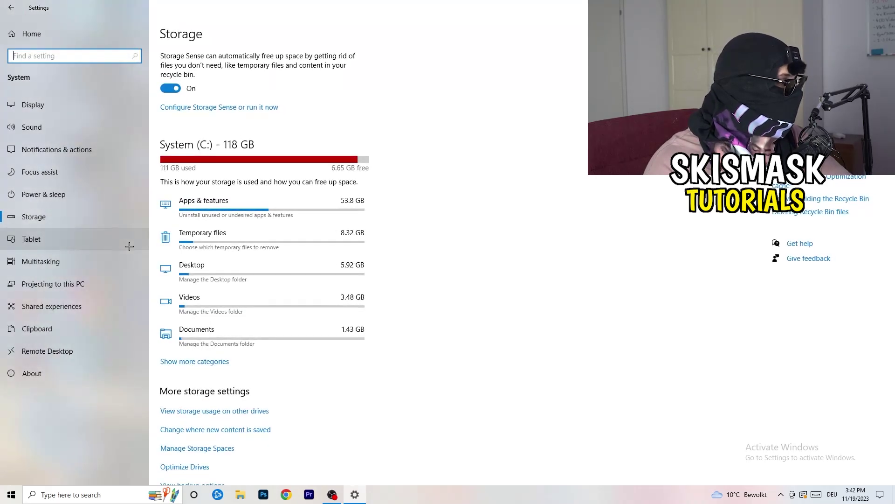
- Review the preferred and additional power plans in Power Options, reached from the Power & sleep settings, and close both windows
left_click(104, 200)
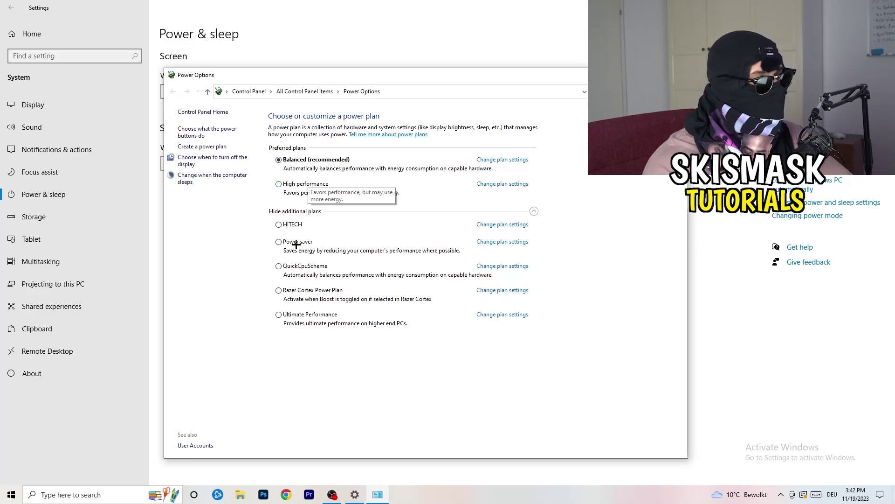
left_click(345, 212)
left_click(534, 211)
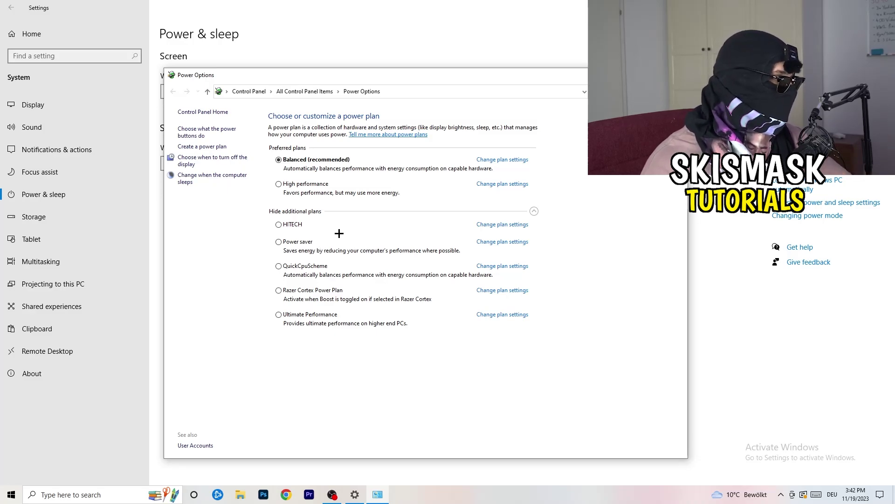
key("alt+F4")
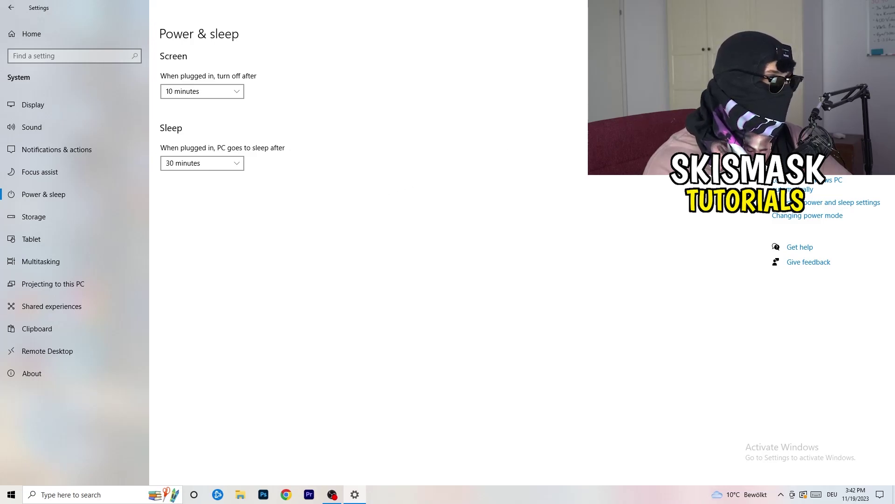
key("alt+F4")
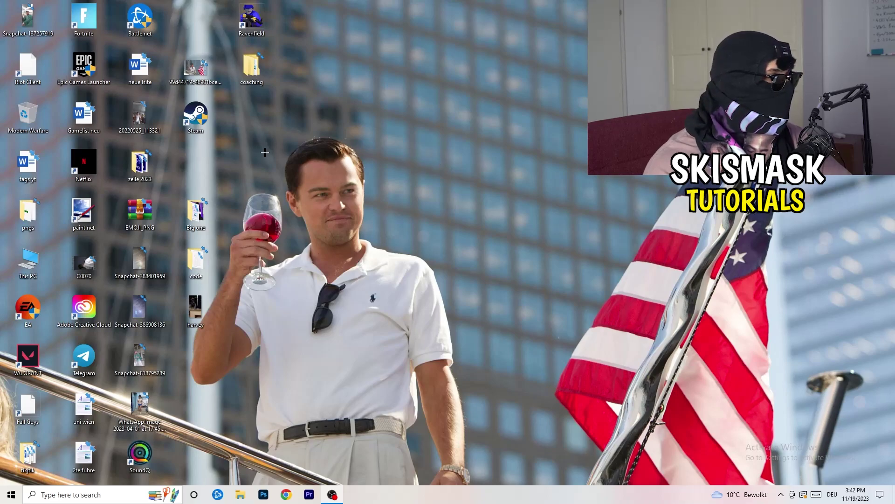
- Move the Steam shortcut to a free area of the desktop and open the compatibility settings in its properties
left_click_drag(195, 117, 475, 163)
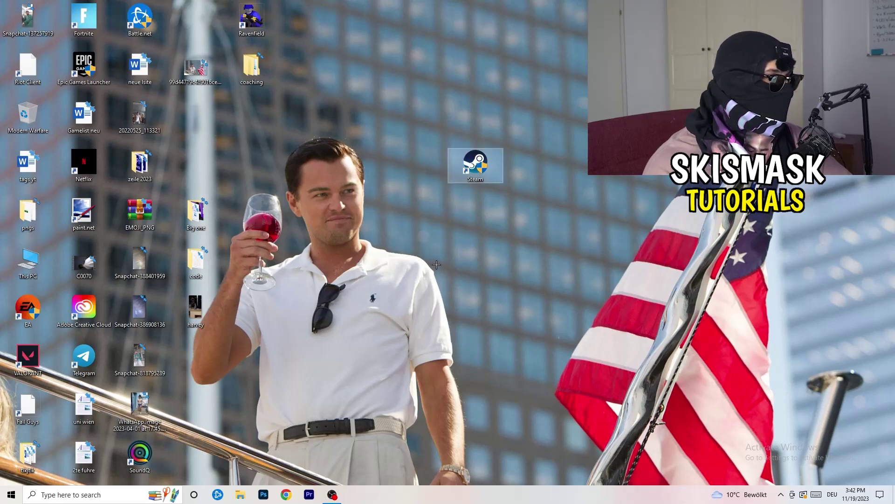
right_click(467, 168)
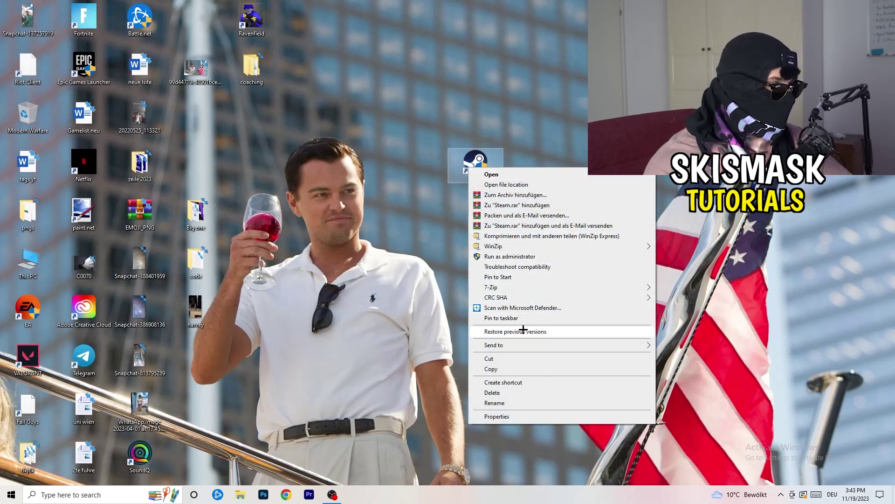
left_click(513, 416)
left_click_drag(524, 159, 435, 132)
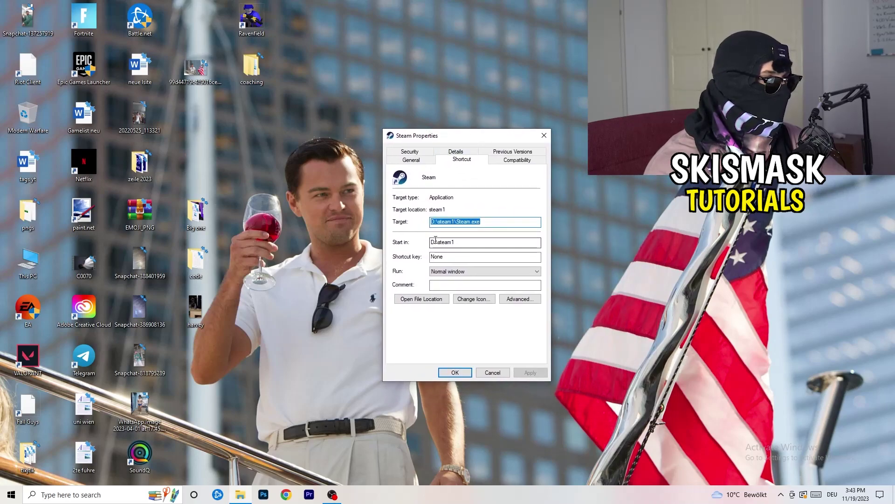
left_click(528, 161)
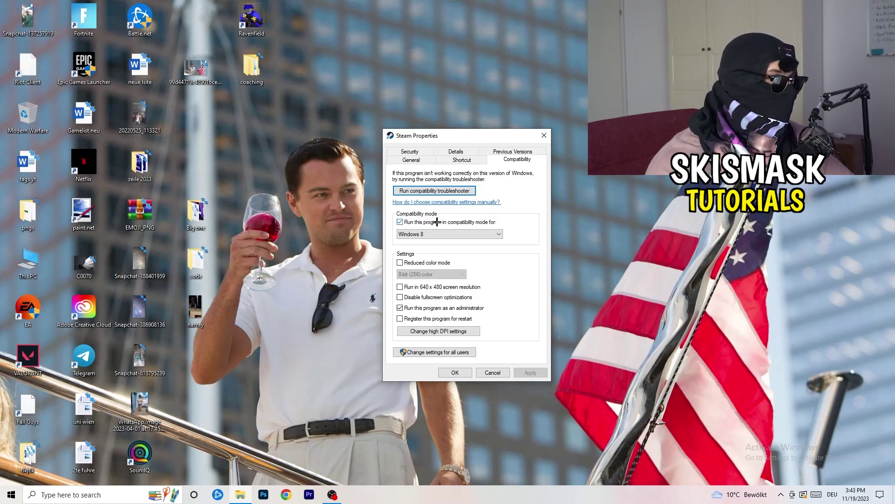
- Switch Steam's compatibility mode off and on again, keep Windows 8 as the version, and apply the properties
left_click(489, 219)
left_click(401, 222)
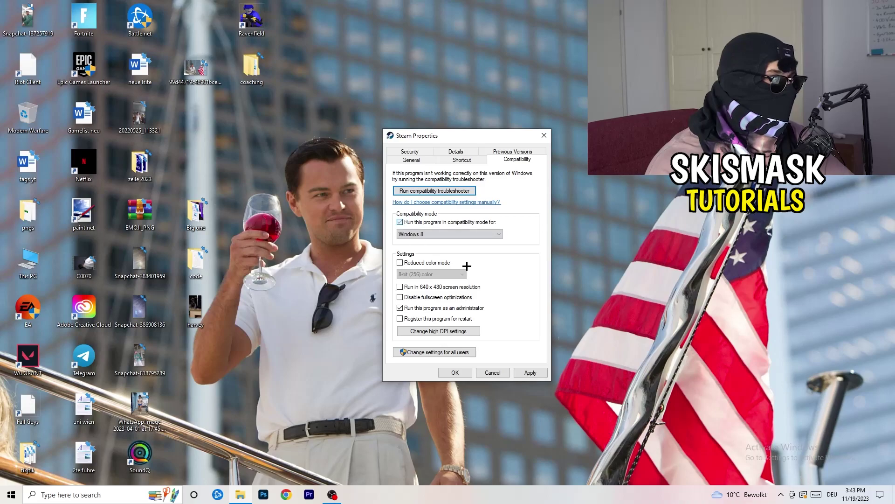
left_click(443, 234)
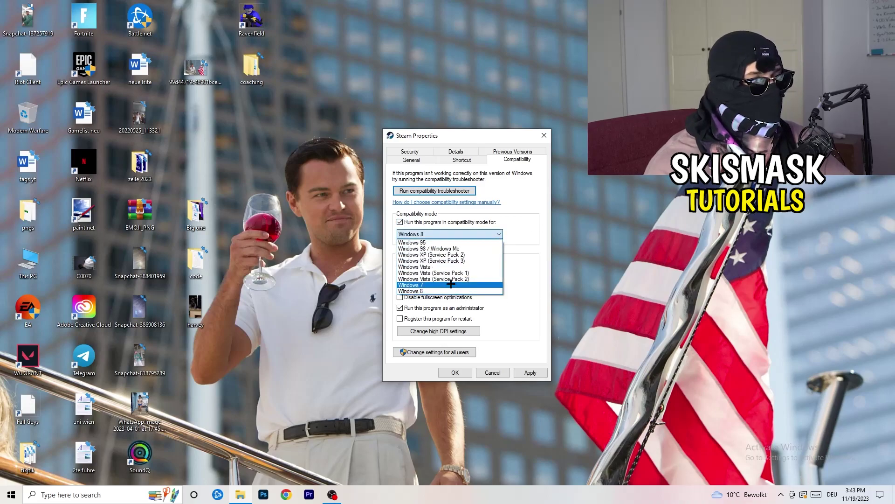
left_click(533, 204)
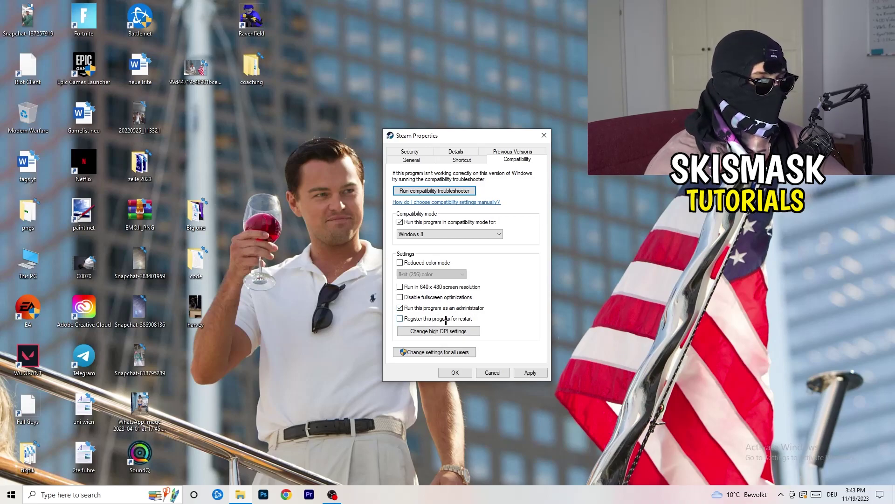
left_click(523, 372)
left_click(457, 372)
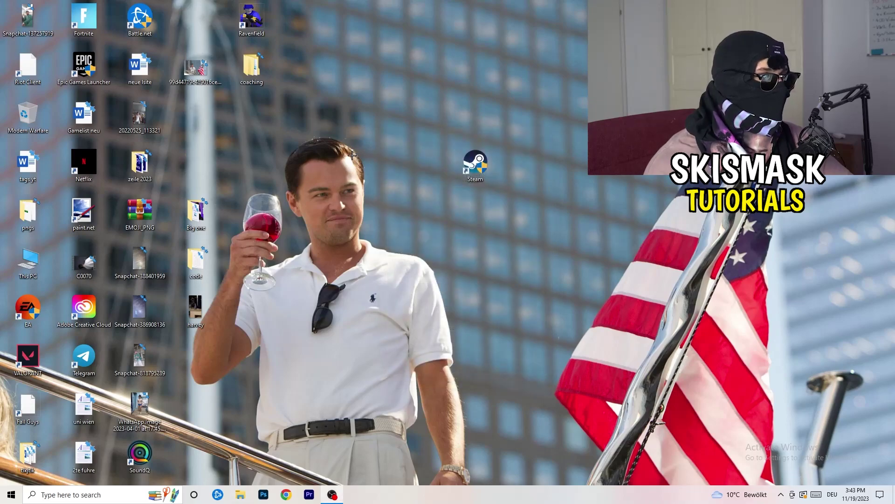
- Return the Steam shortcut to its original place among the desktop icons, above the Big one folder
left_click_drag(489, 175, 515, 152)
left_click(535, 245)
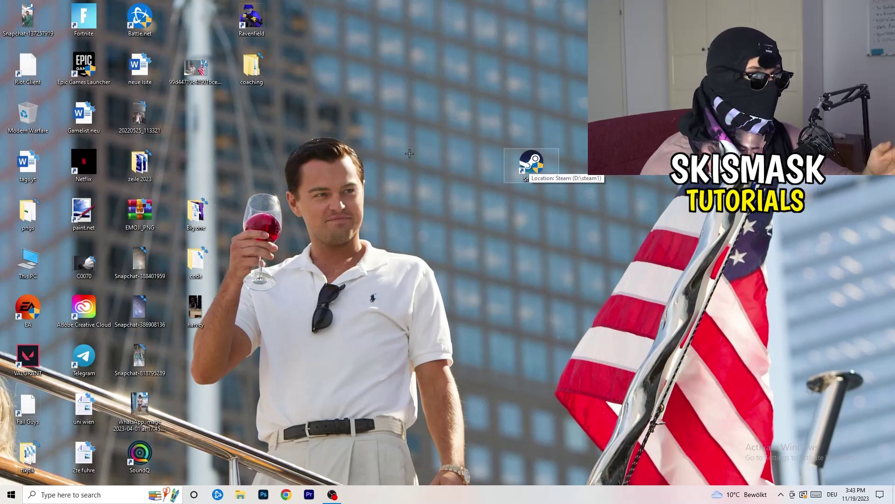
right_click(530, 164)
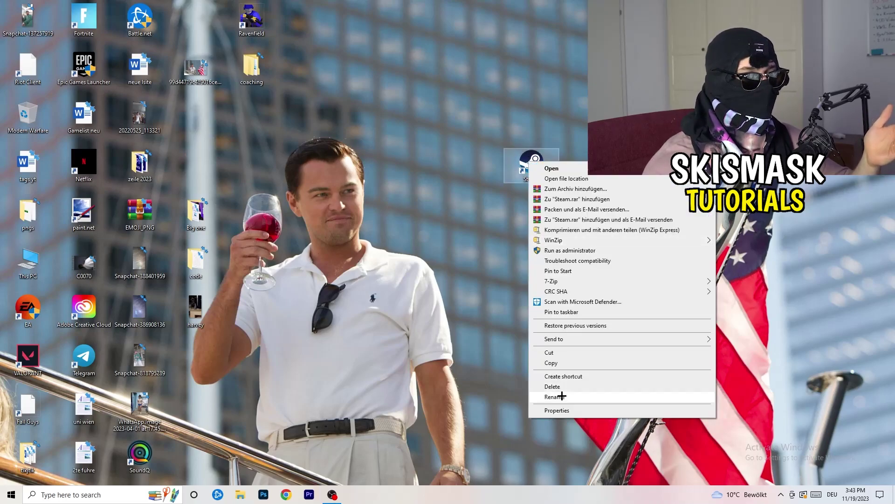
left_click(423, 198)
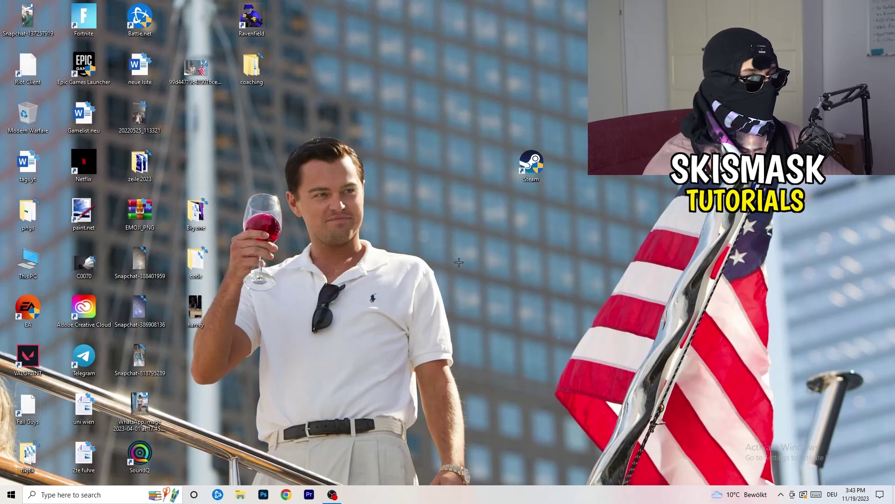
left_click_drag(530, 162, 195, 116)
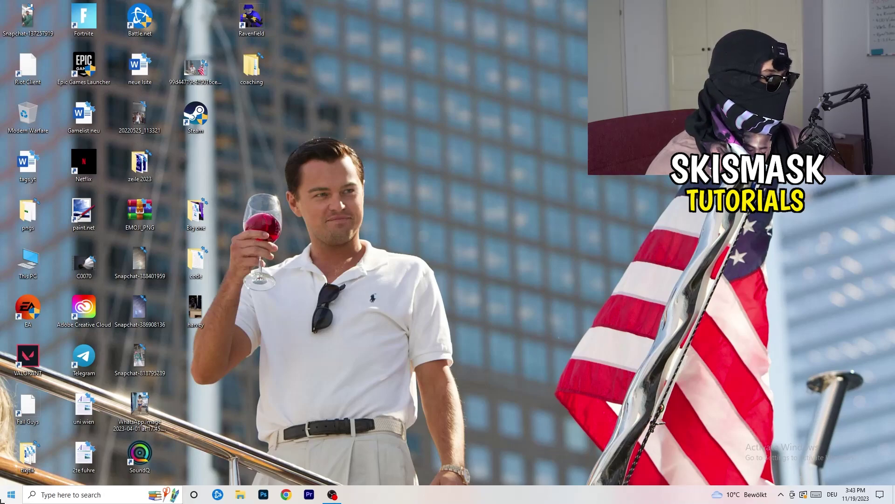
- Open the Windows Settings app and go to the Xbox Game Bar options in the Gaming settings
left_click(11, 494)
left_click(12, 451)
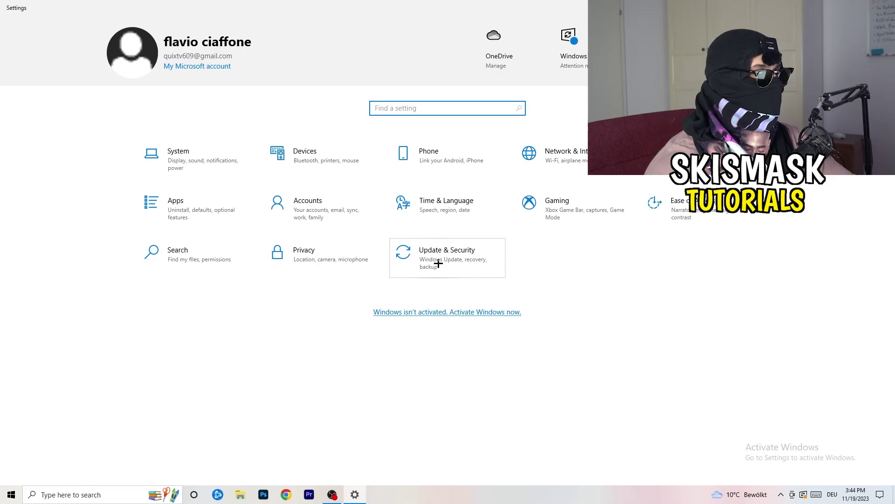
left_click(533, 202)
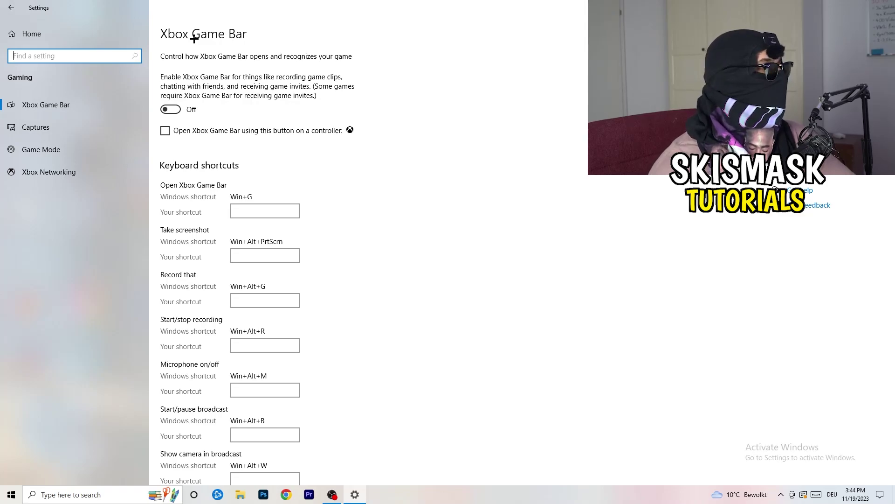
- Check the background recording, audio and video options for game captures, and the Game Mode setting
left_click(85, 132)
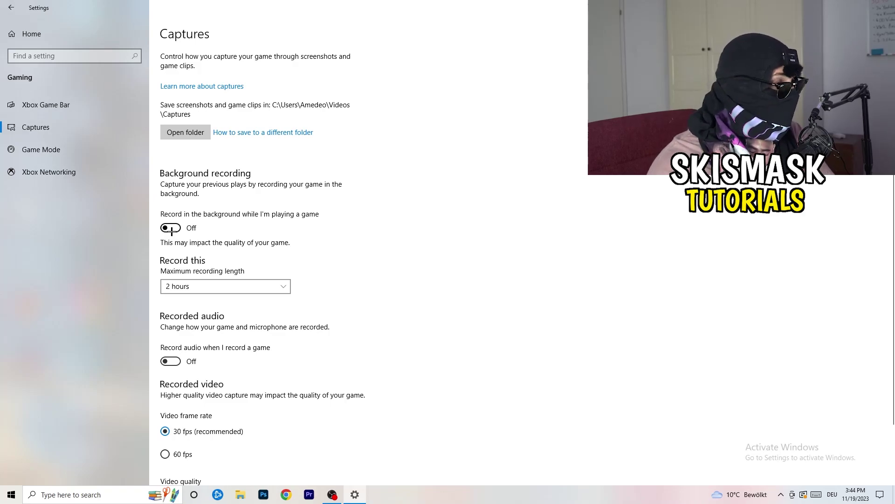
scroll(252, 326, "down", 2)
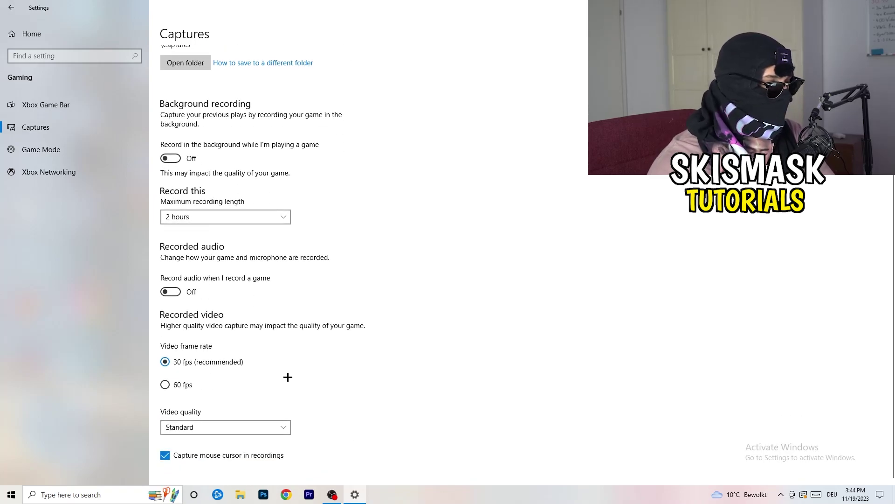
scroll(288, 377, "up", 2)
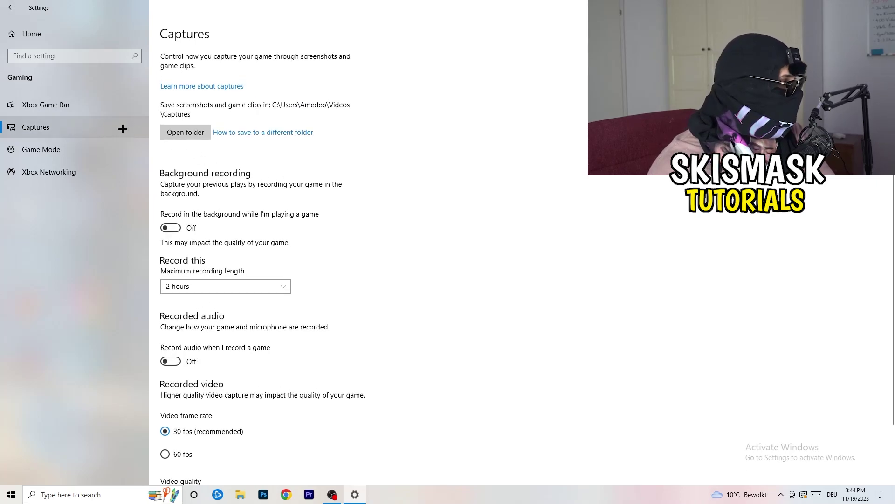
left_click(111, 149)
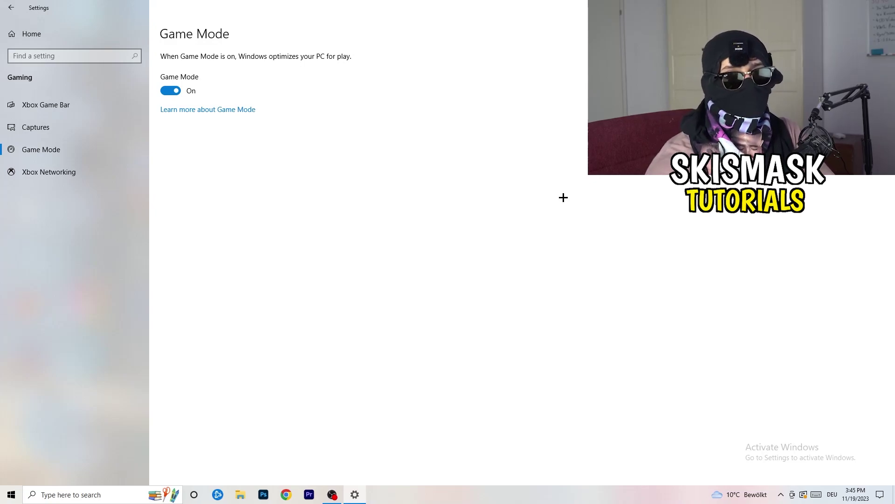
- Check the Windows Update status in the Update & Security settings and close the Settings app
left_click(9, 6)
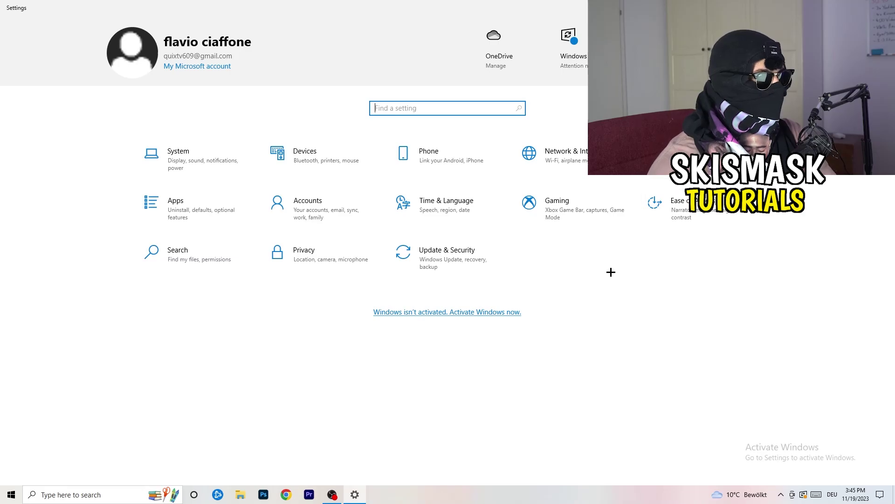
left_click(439, 256)
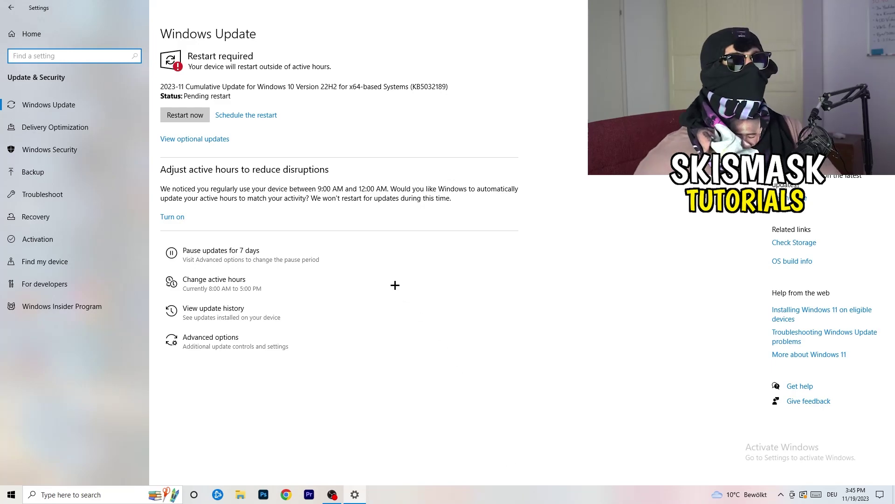
left_click(284, 65)
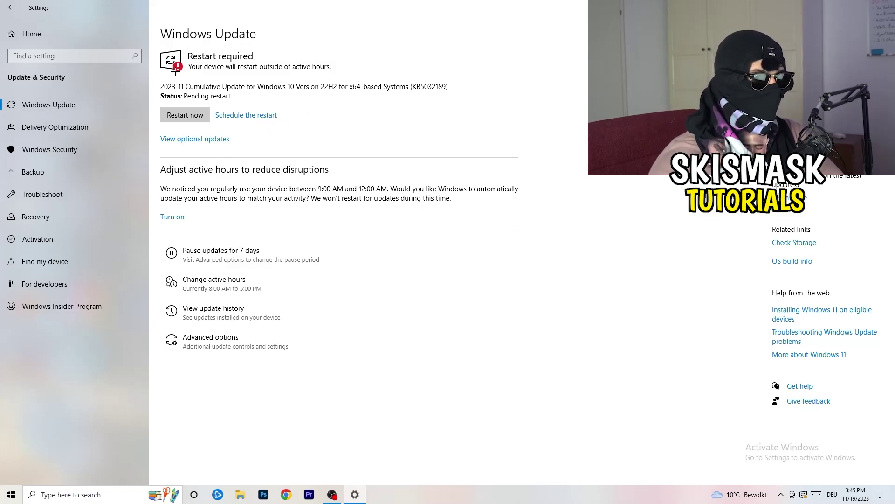
left_click(883, 7)
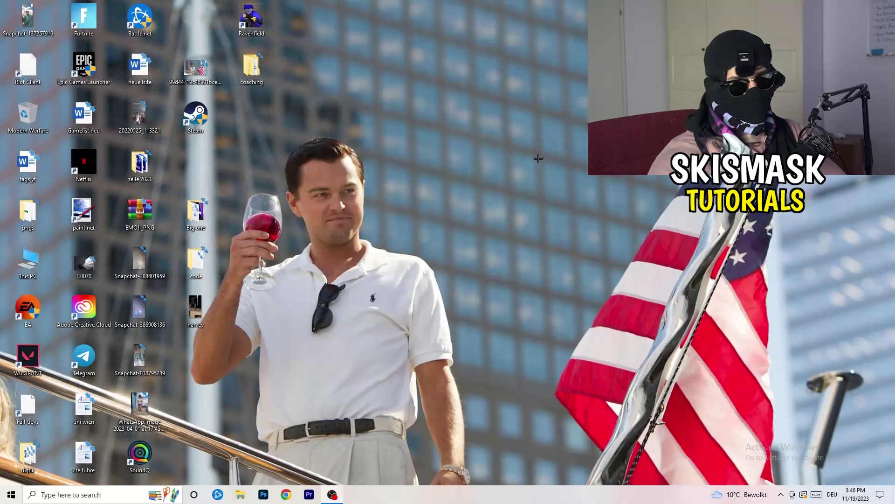